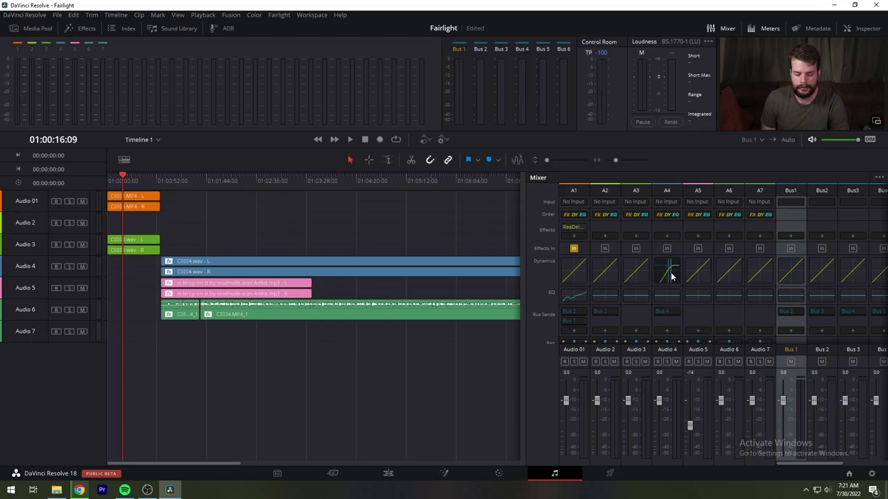
- Open the Audio 4 Dynamics window from the A4 mixer strip and toggle its power off and back on
double_click(669, 273)
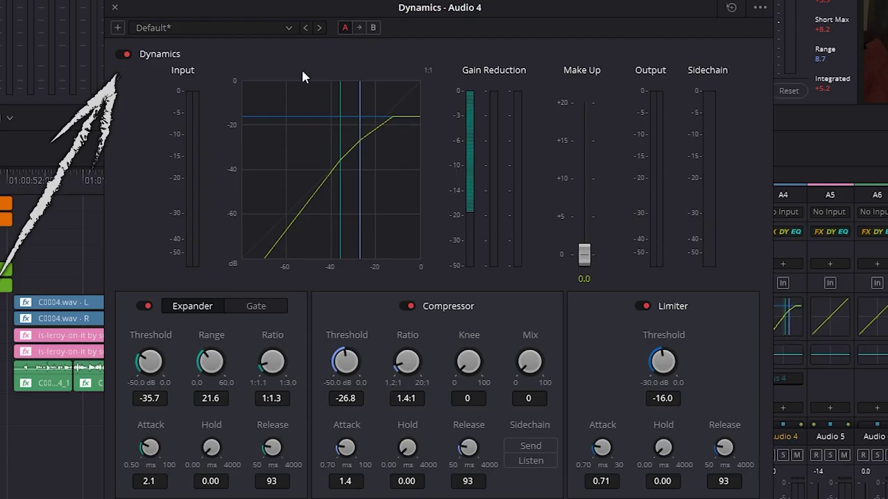
click(126, 54)
click(125, 55)
- Start playback, save the current dynamics settings as new preset 'Test 01', and verify it in the preset list
key(space)
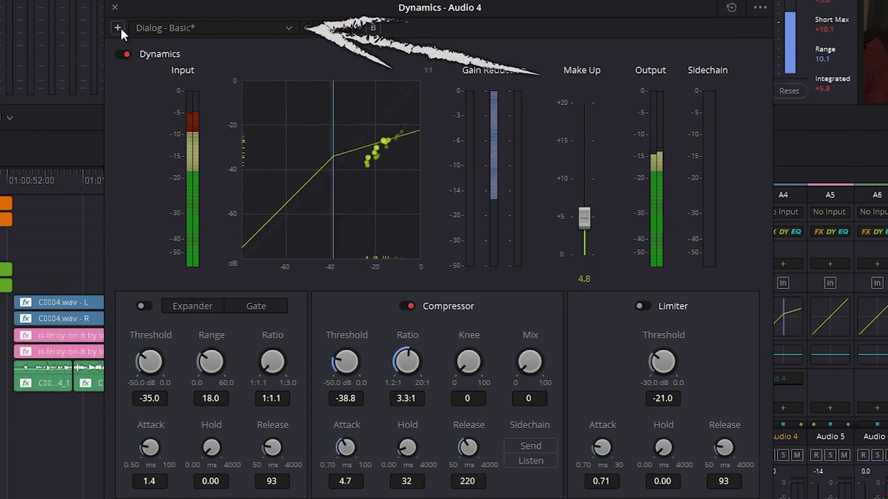
click(118, 27)
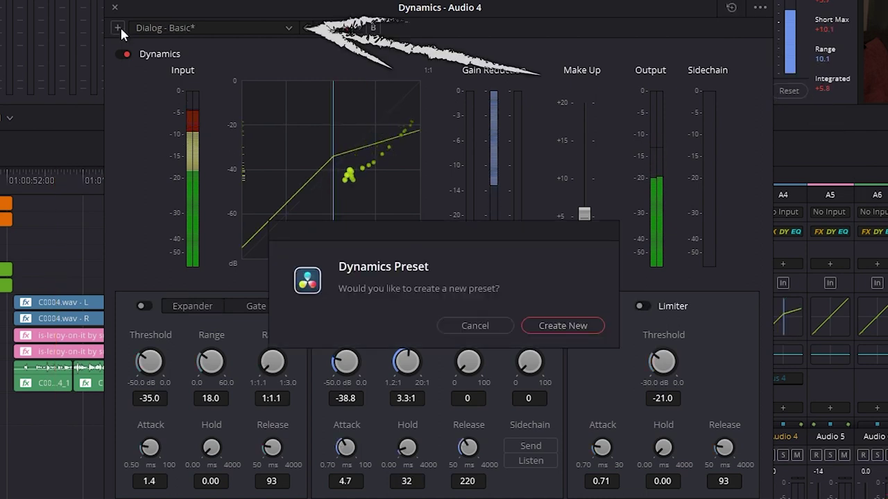
click(563, 327)
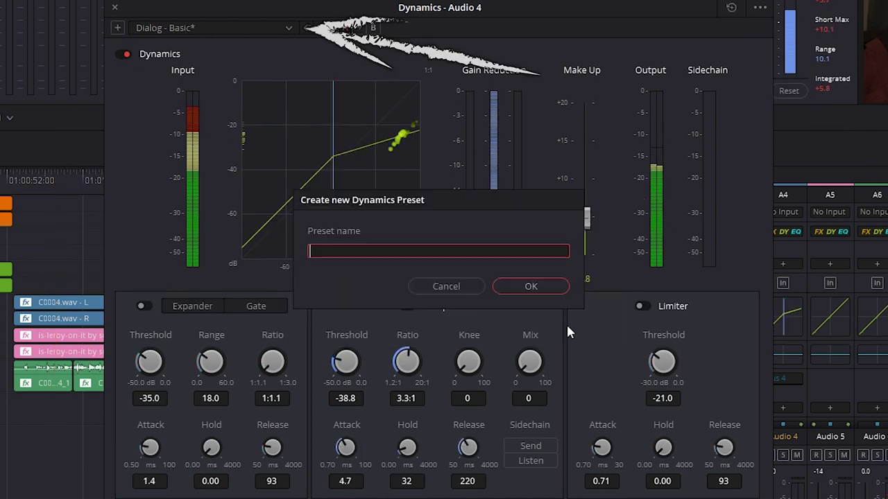
text(Test 01)
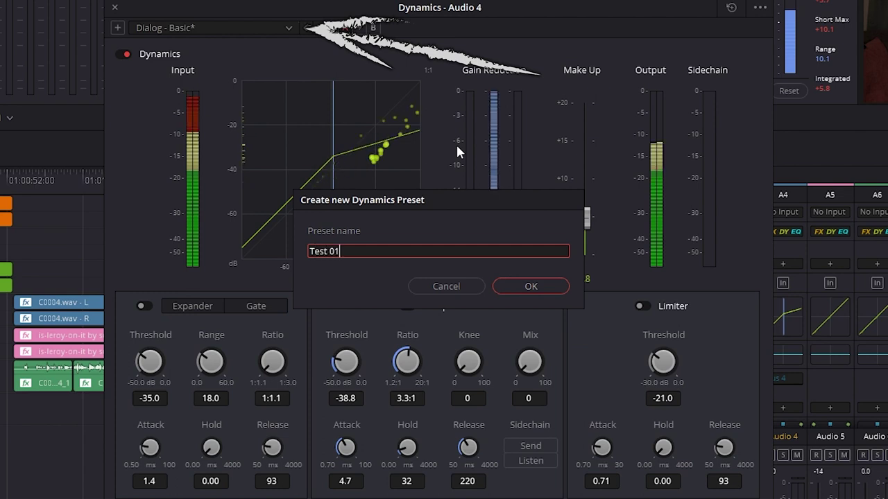
key(Return)
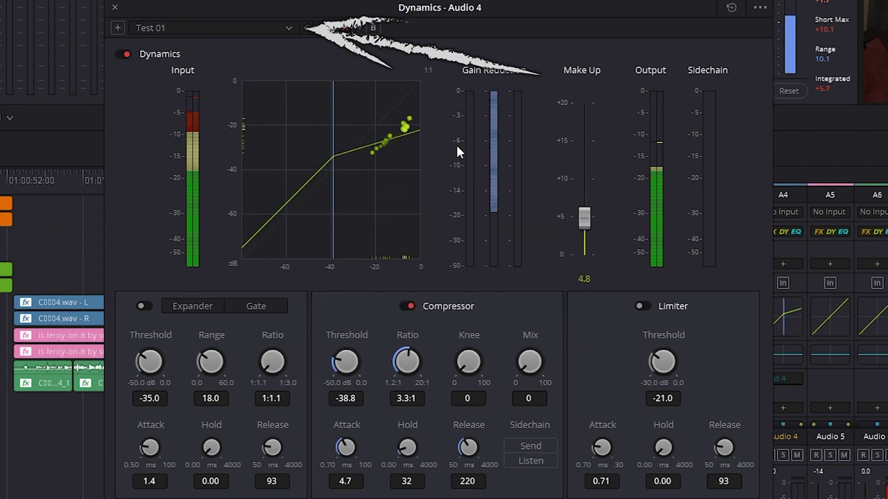
click(287, 26)
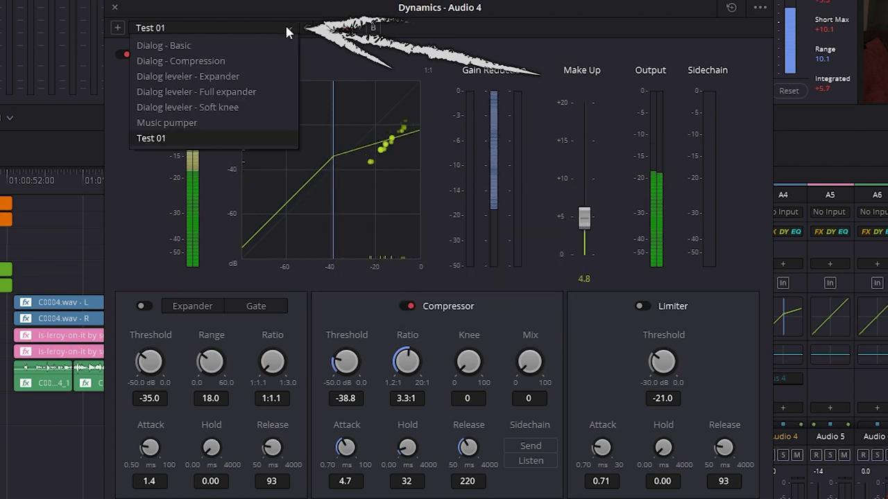
click(206, 138)
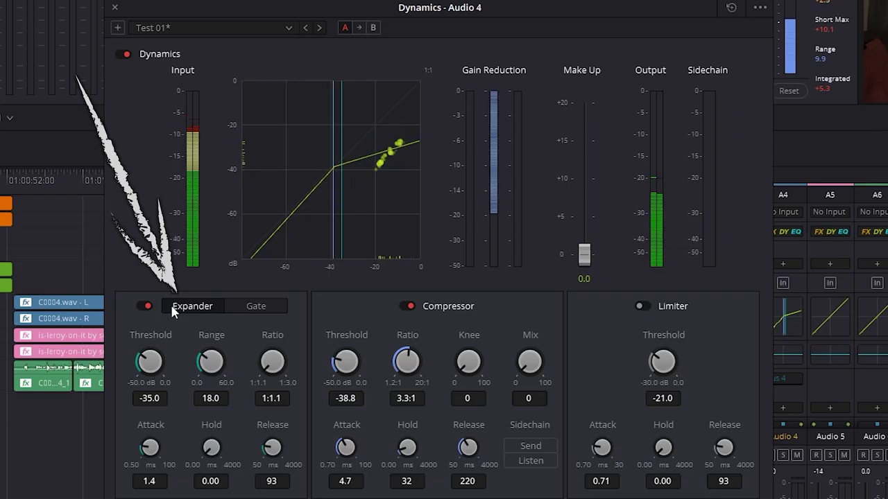
- Set the expander threshold to -20.7 dB and the ratio to about 1:2.1
drag(151, 361, 161, 326)
drag(273, 362, 274, 355)
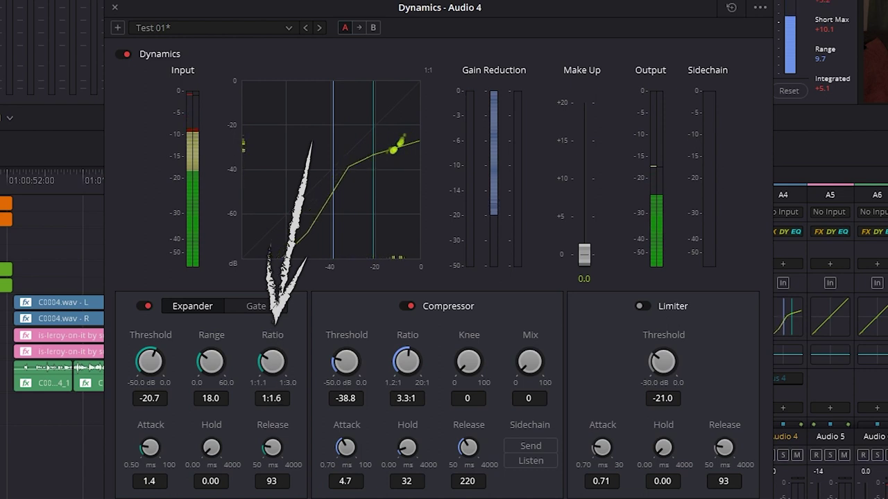
mouse_move(320, 357)
mouse_down()
mouse_move(299, 354)
mouse_move(307, 352)
mouse_up()
- Set the expander attack to 0.67 ms, hold to 903 ms and release to 1151 ms
drag(156, 451, 231, 448)
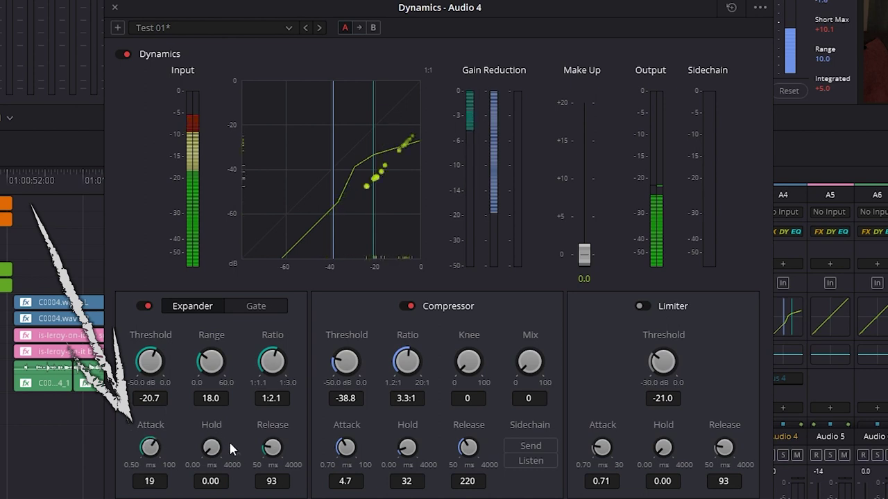
drag(141, 475, 151, 487)
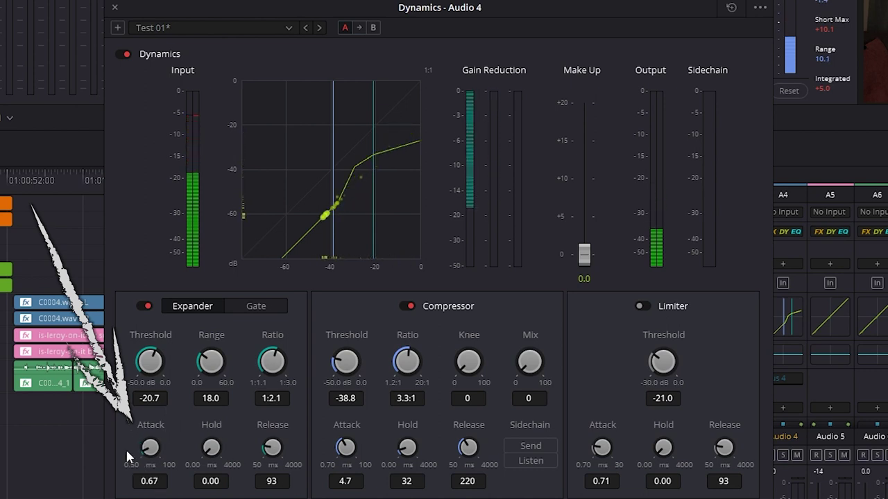
mouse_move(126, 448)
mouse_down()
mouse_move(131, 442)
mouse_move(132, 451)
mouse_up()
drag(211, 447, 229, 381)
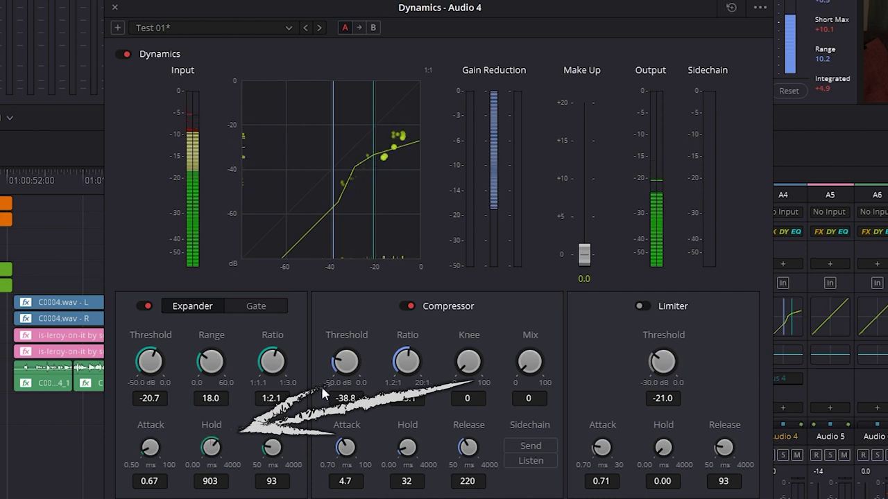
drag(272, 447, 279, 408)
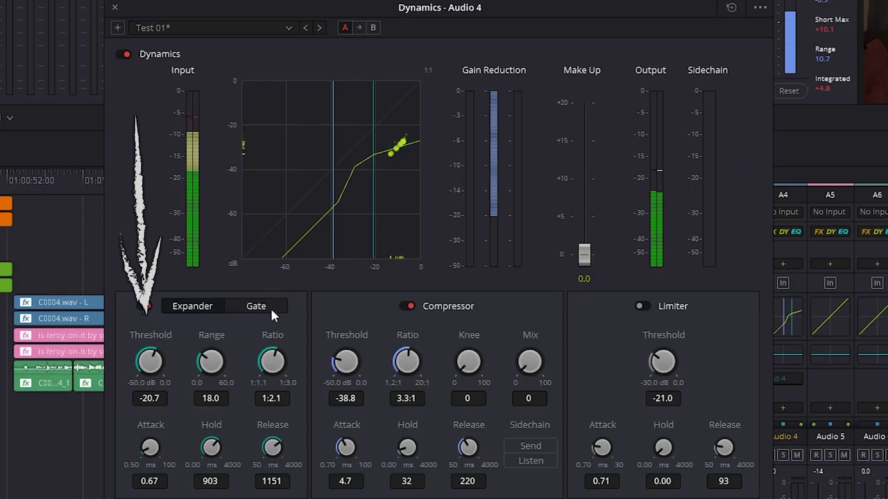
- Switch the expander section to Gate mode with range 15.0 and hold near 1456 ms
click(270, 305)
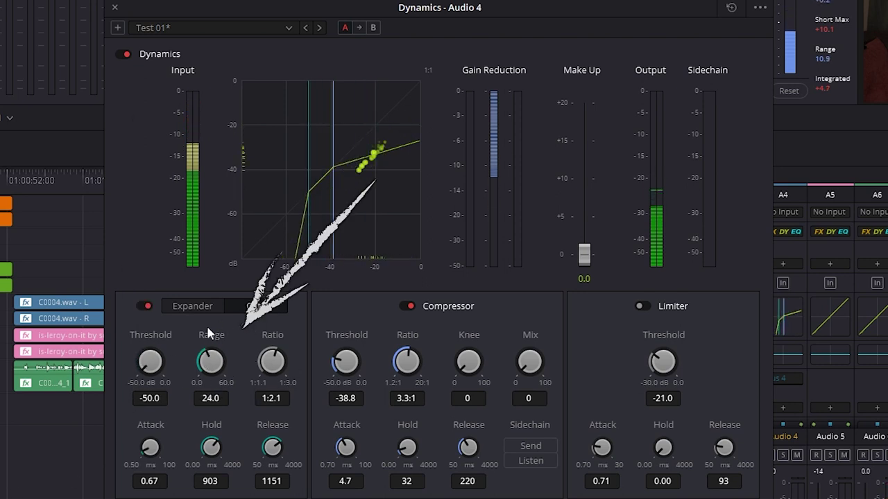
drag(206, 324, 185, 436)
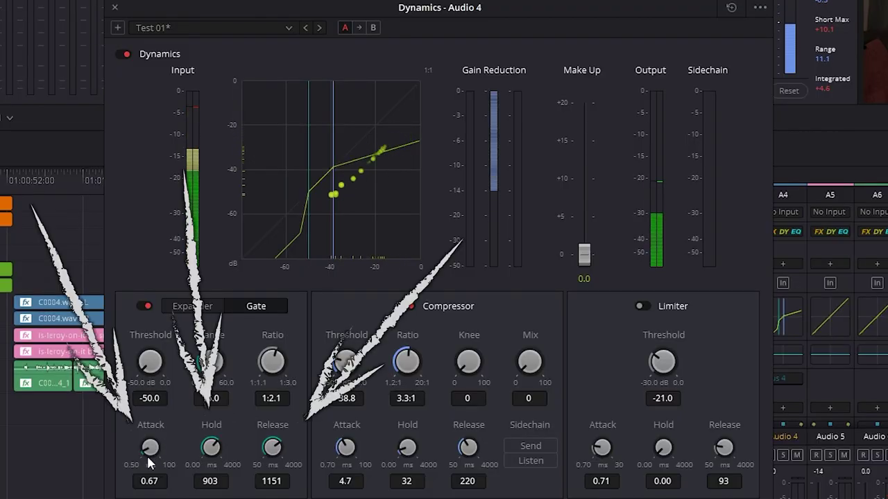
drag(207, 450, 236, 458)
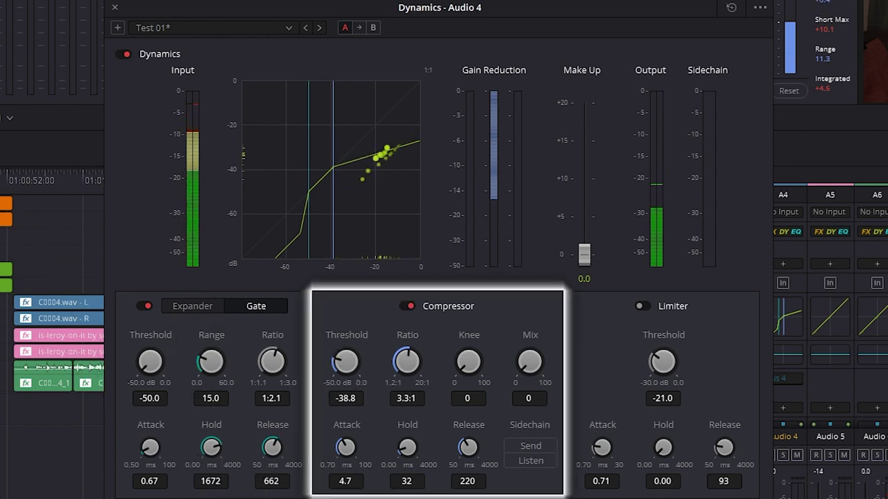
- Lengthen the gate release to 4000 ms and set compressor threshold -19.7 with a 1.4:1 ratio
drag(272, 447, 290, 382)
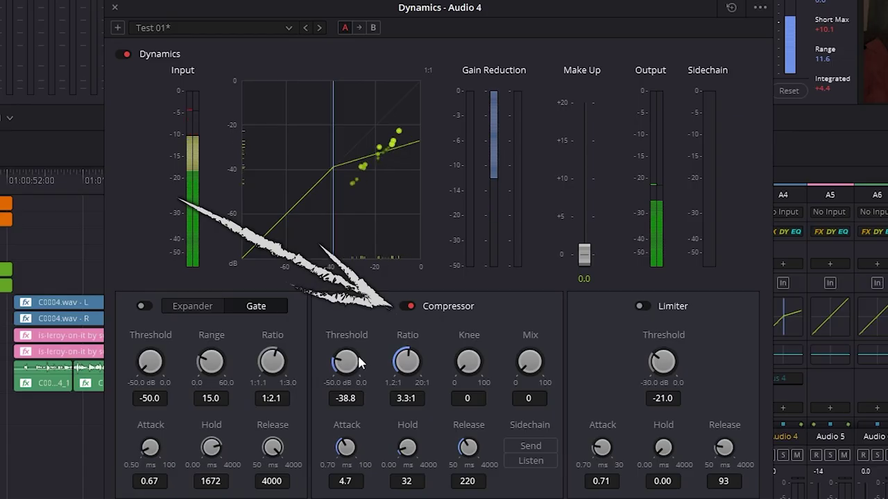
drag(344, 372, 430, 368)
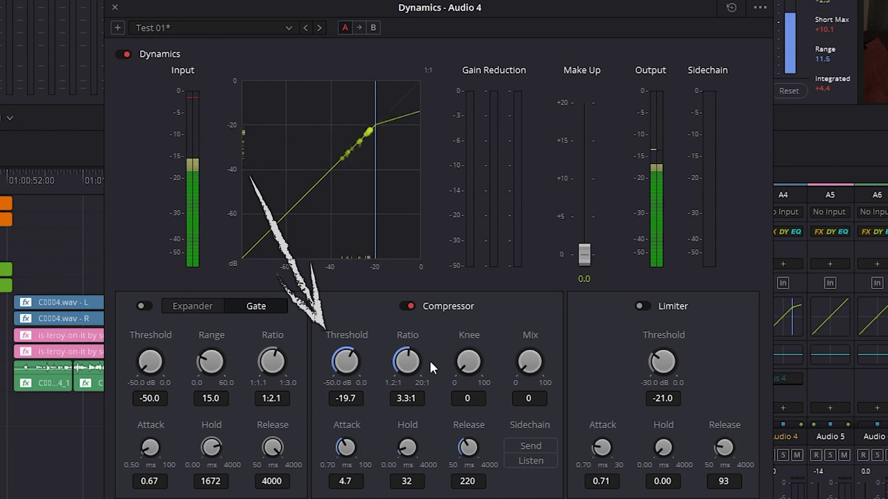
drag(430, 368, 387, 371)
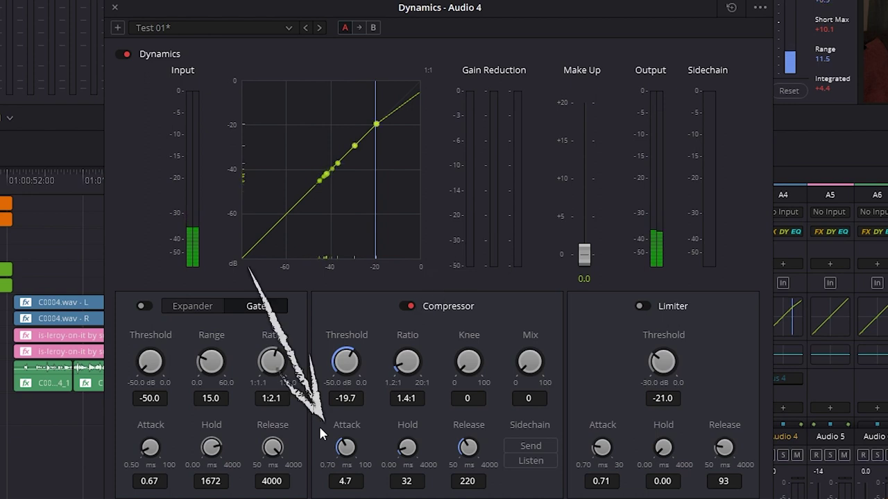
- Set the compressor attack to 0.86 ms and its hold to 316 ms
drag(346, 448, 414, 451)
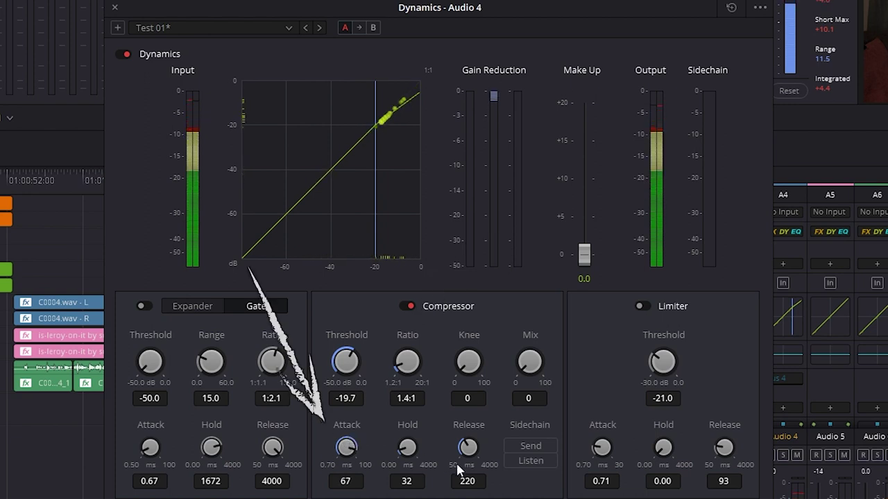
drag(375, 447, 270, 448)
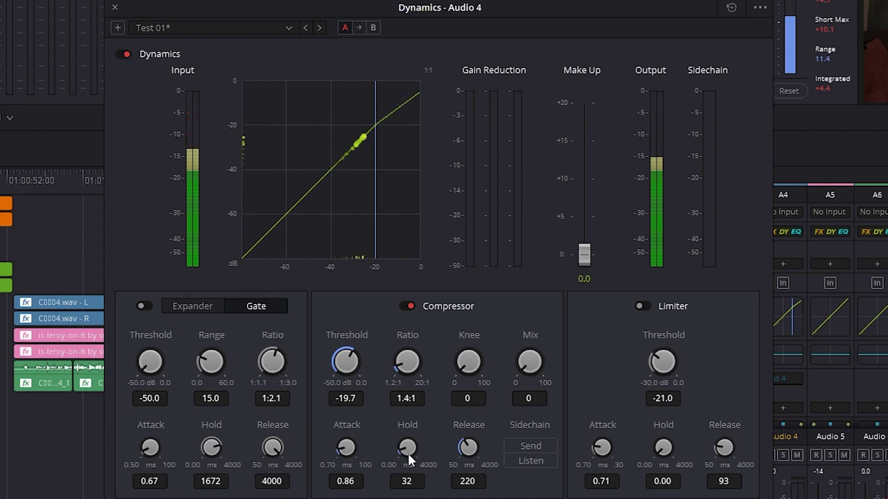
mouse_move(408, 459)
mouse_down()
mouse_move(440, 450)
mouse_move(516, 458)
mouse_move(487, 451)
mouse_up()
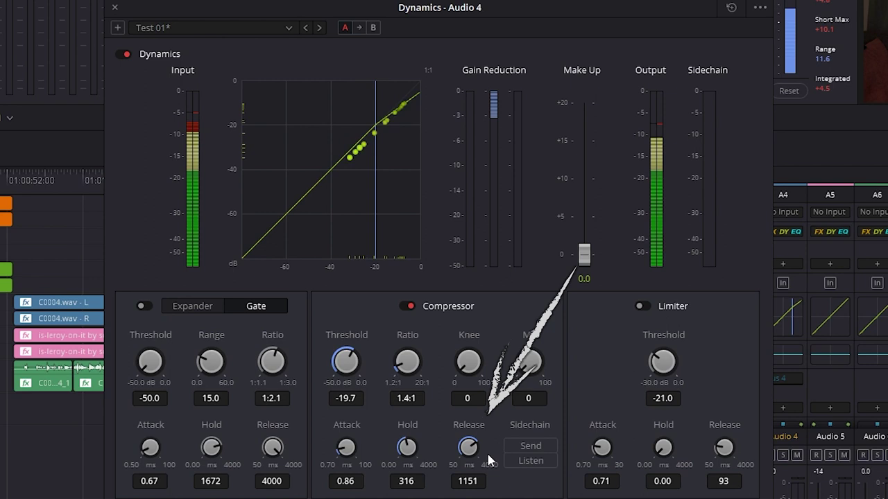
click(528, 448)
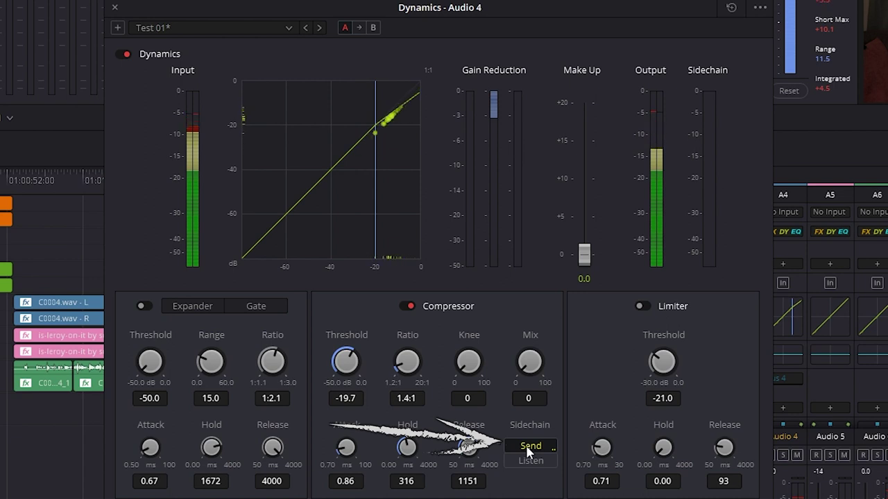
click(530, 447)
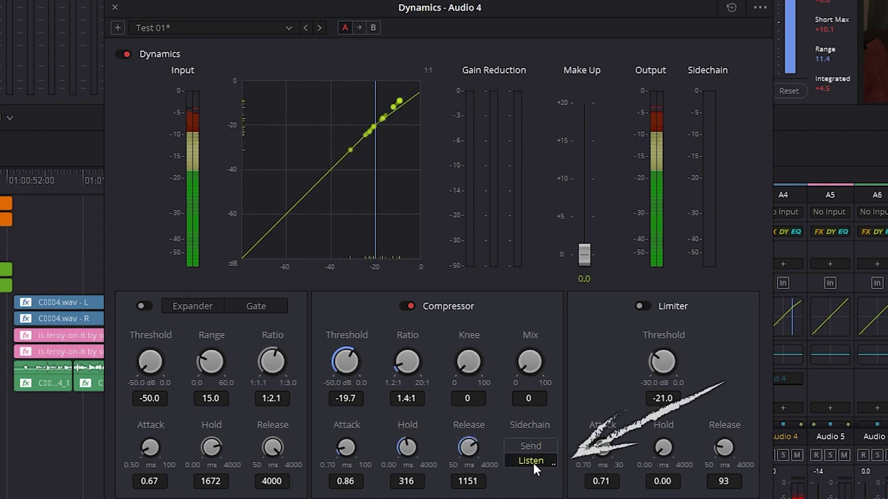
click(552, 464)
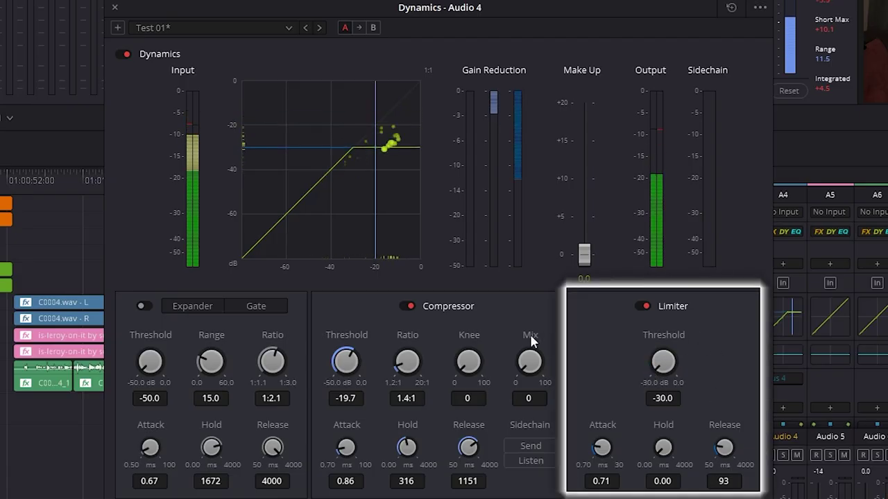
- Set the limiter threshold to -30.0, attack 16 ms, hold 147 ms and release 66 ms
drag(663, 361, 717, 365)
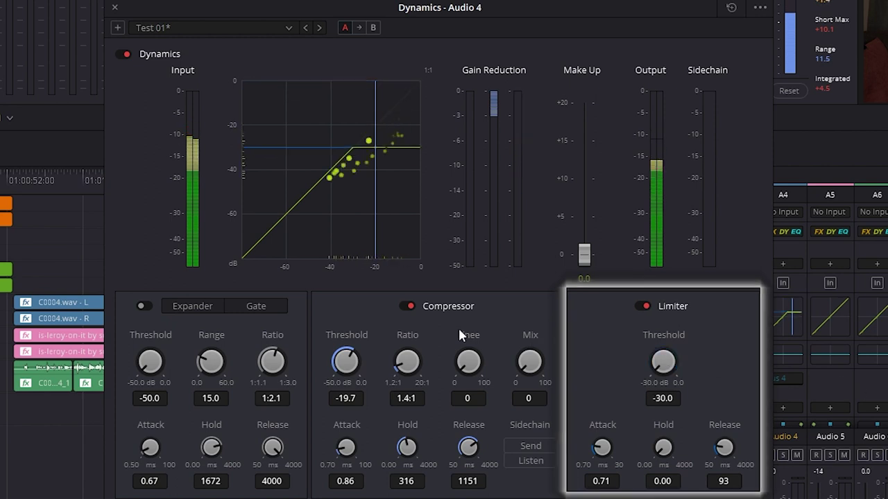
drag(602, 447, 602, 432)
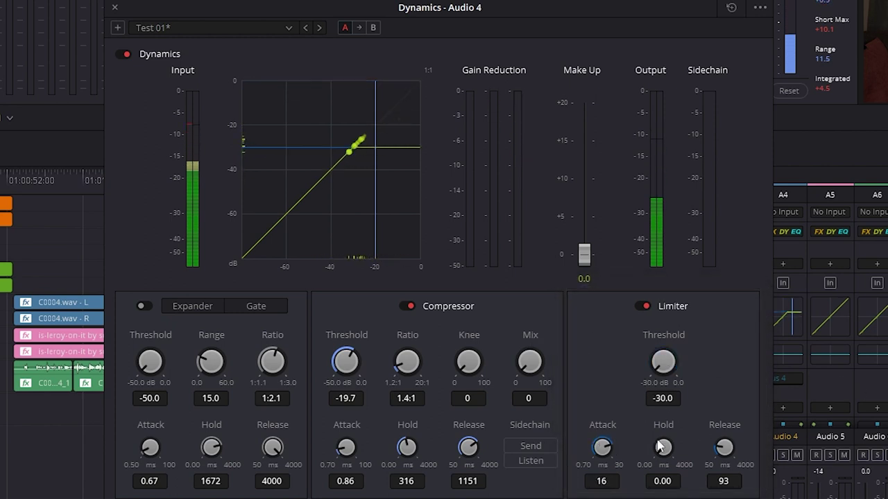
drag(663, 447, 663, 435)
mouse_move(728, 451)
mouse_down()
mouse_move(725, 464)
mouse_move(683, 434)
mouse_move(710, 425)
mouse_move(671, 359)
mouse_move(677, 335)
mouse_up()
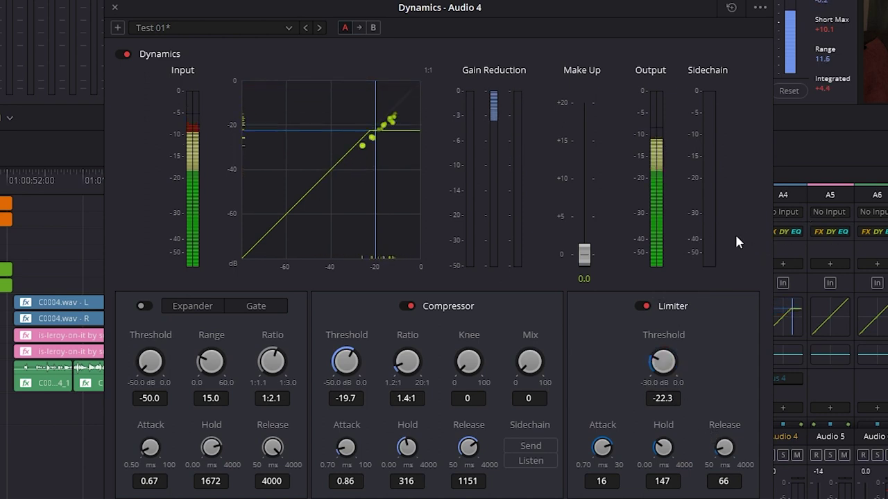